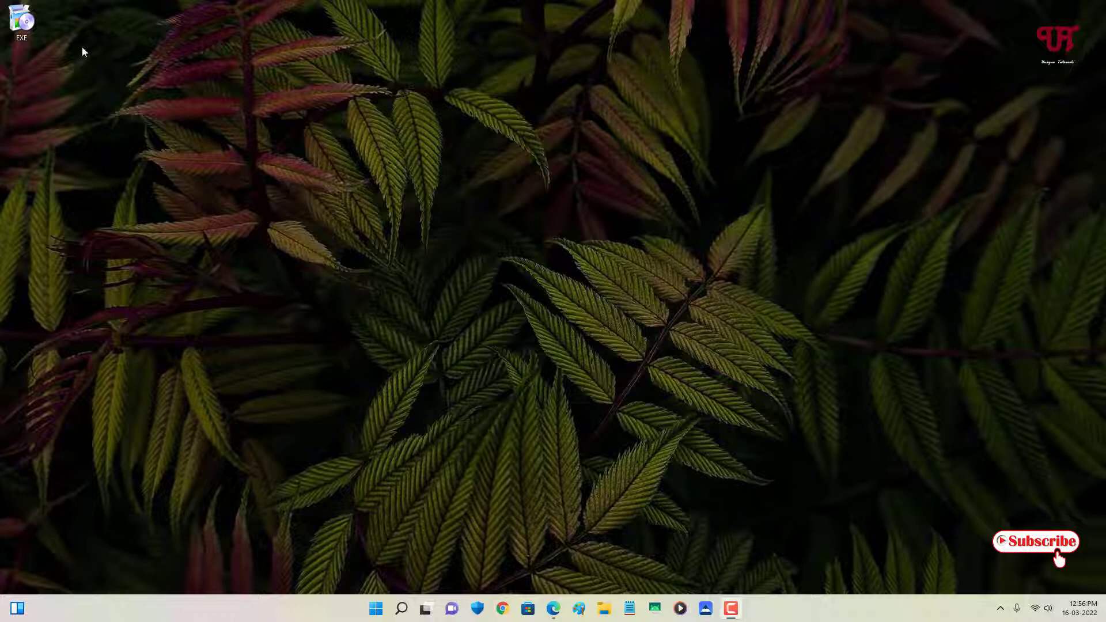
Open the desktop EXE's Properties and review its Details and General tabs.
left_click(34, 36)
right_click(25, 33)
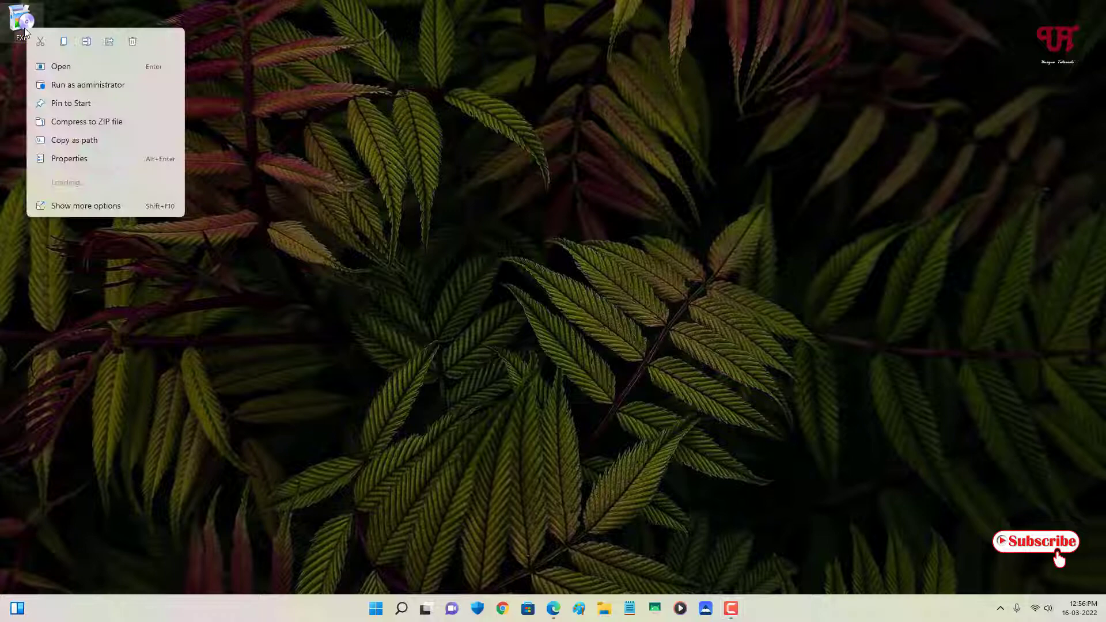
left_click(65, 156)
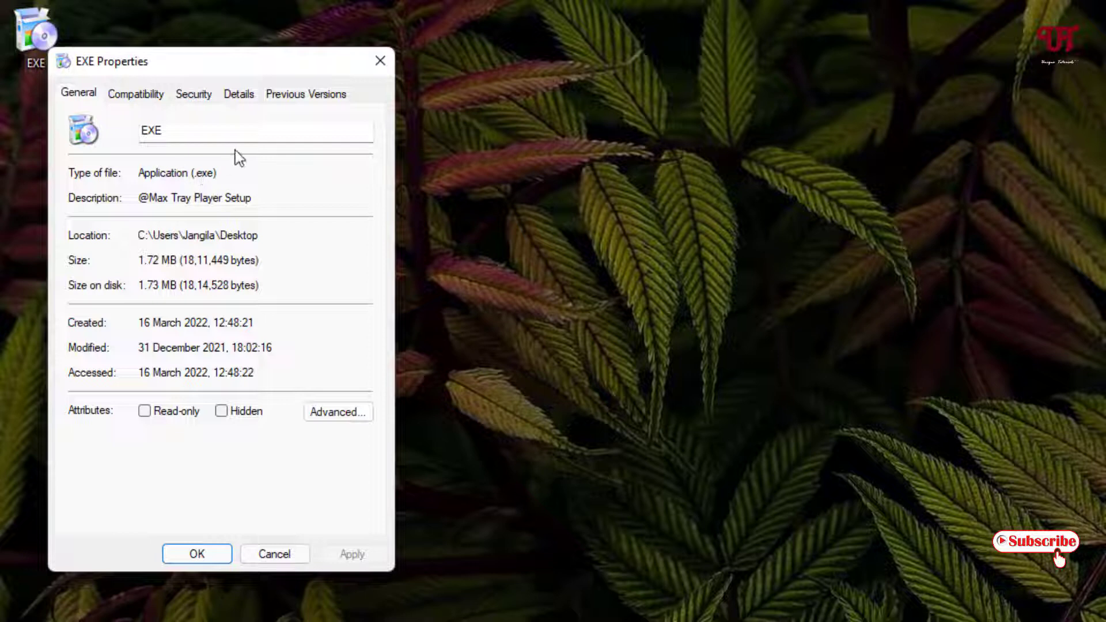
left_click(243, 99)
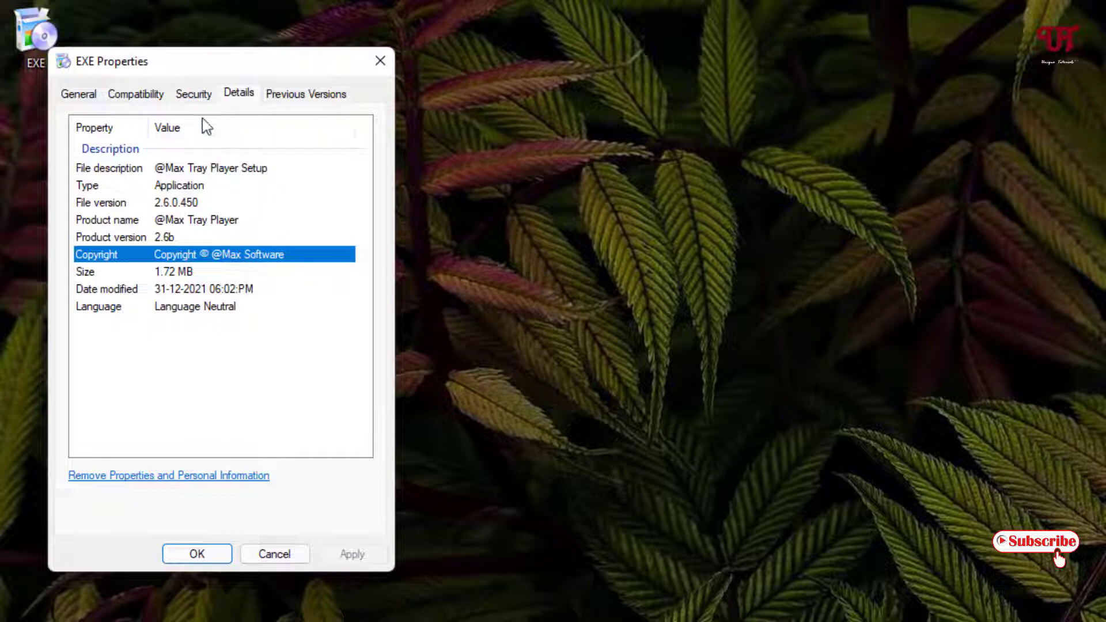
left_click(91, 97)
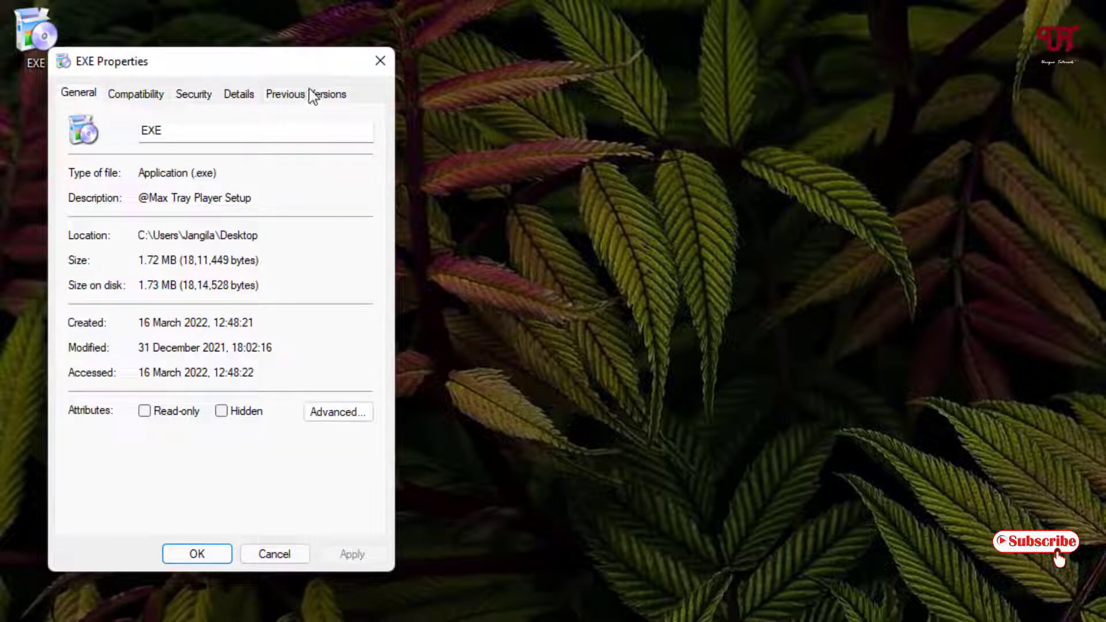
Close the EXE's properties and open the 'Download ExeProperties - ExtraBit Software' result in Edge.
left_click(379, 61)
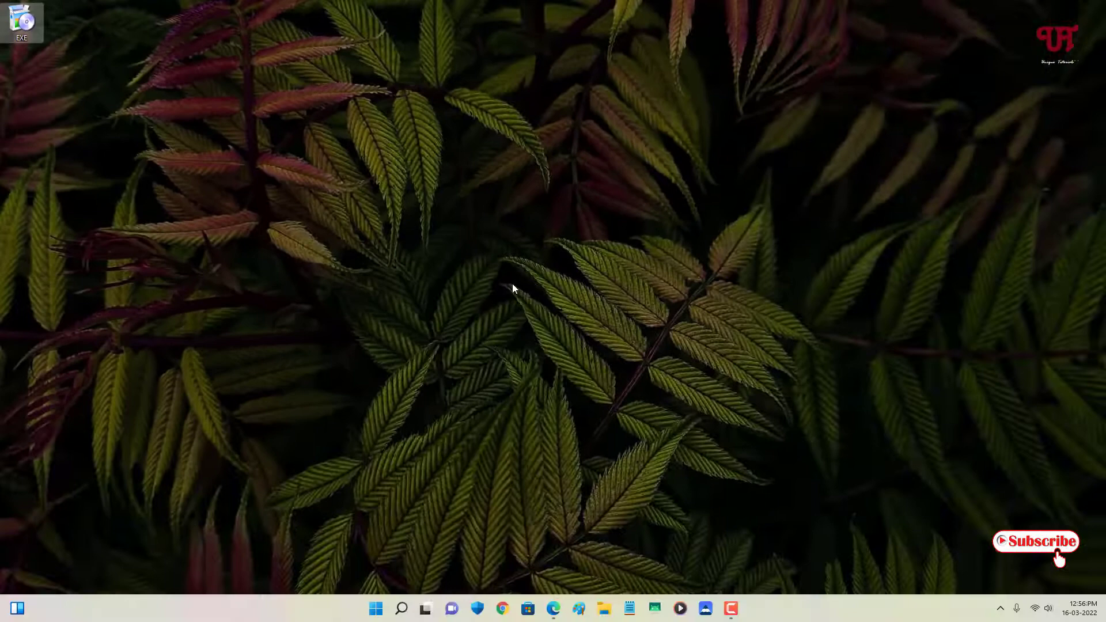
left_click(552, 609)
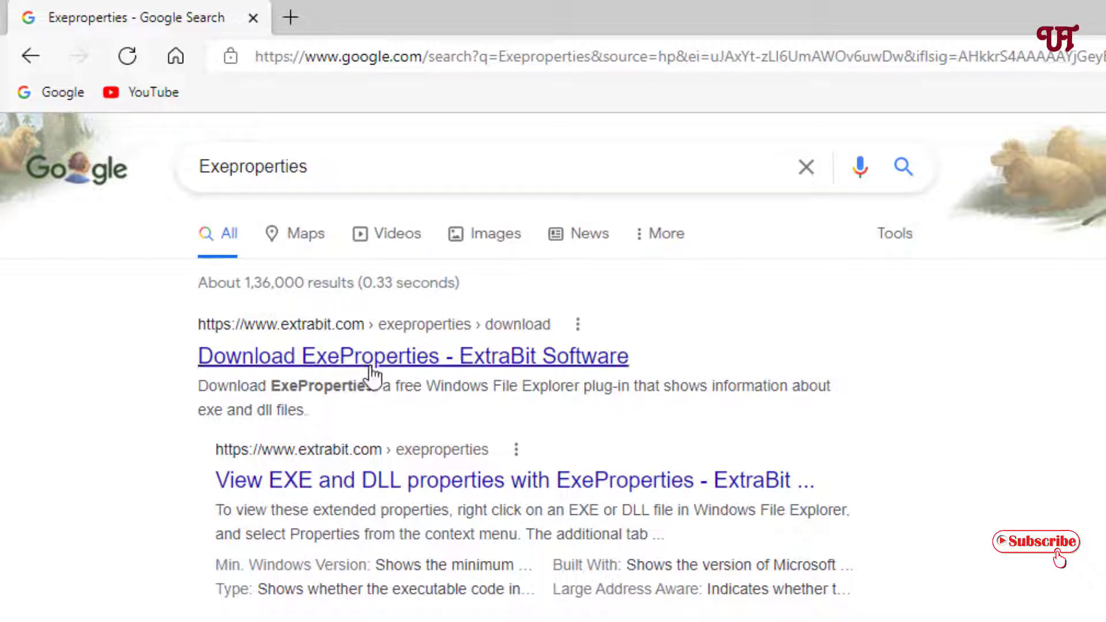
left_click(372, 375)
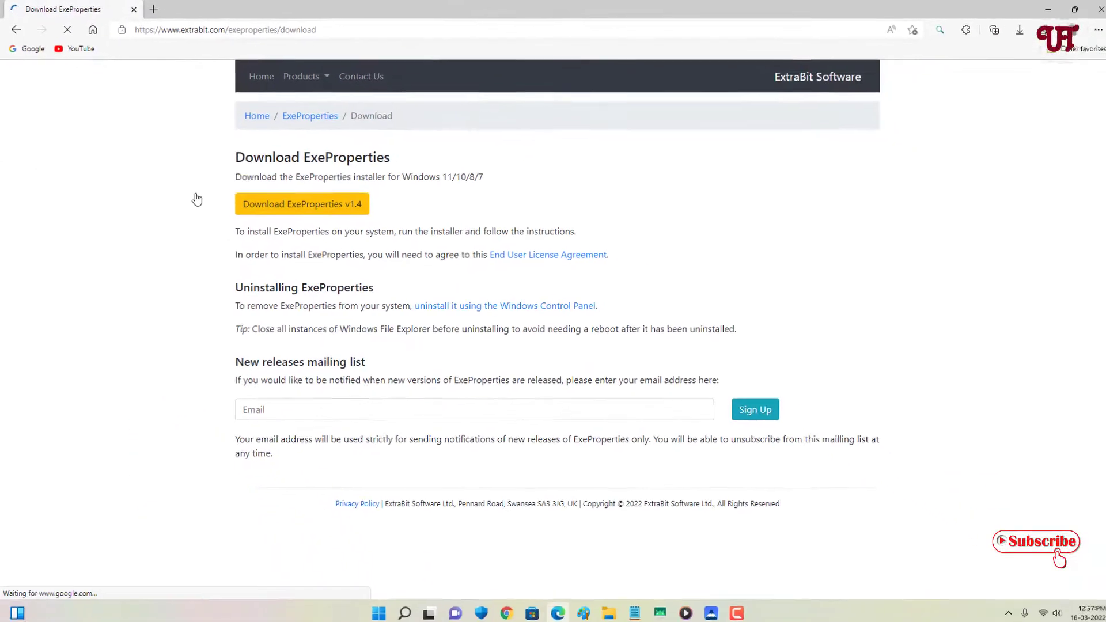
Download the ExeProperties v1.4 installer, show it in its folder, and minimize Edge.
left_click(292, 205)
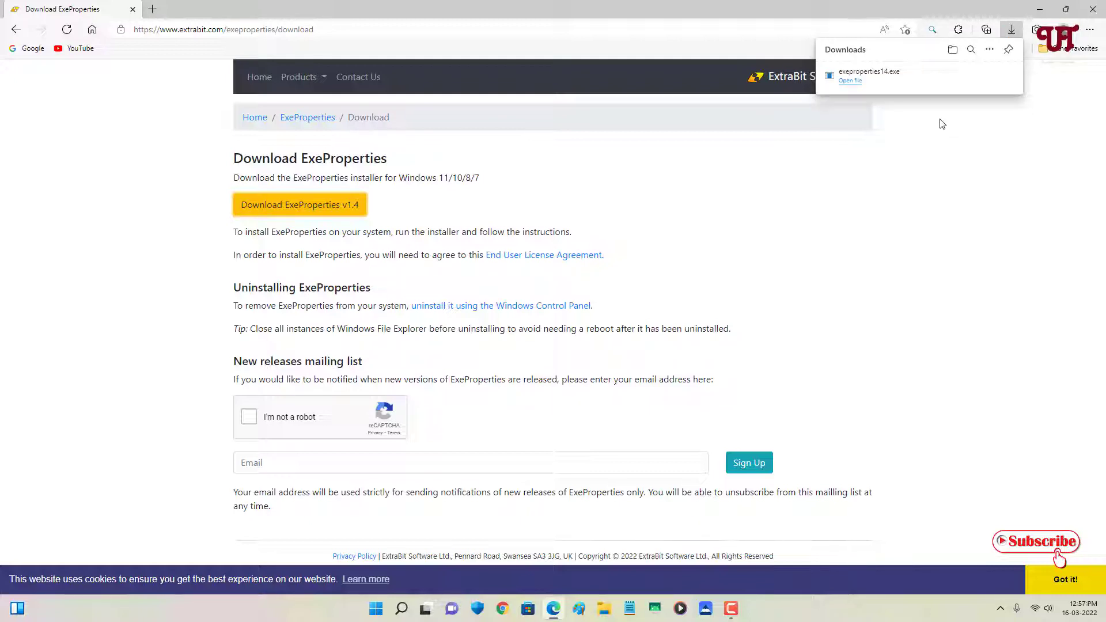
left_click(972, 75)
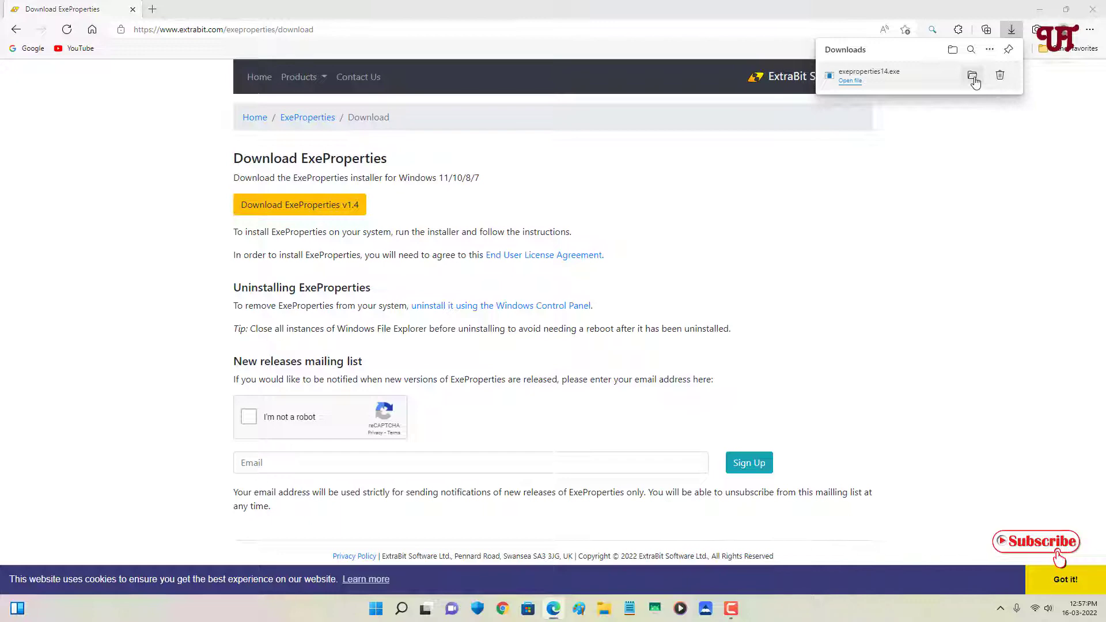
left_click(980, 144)
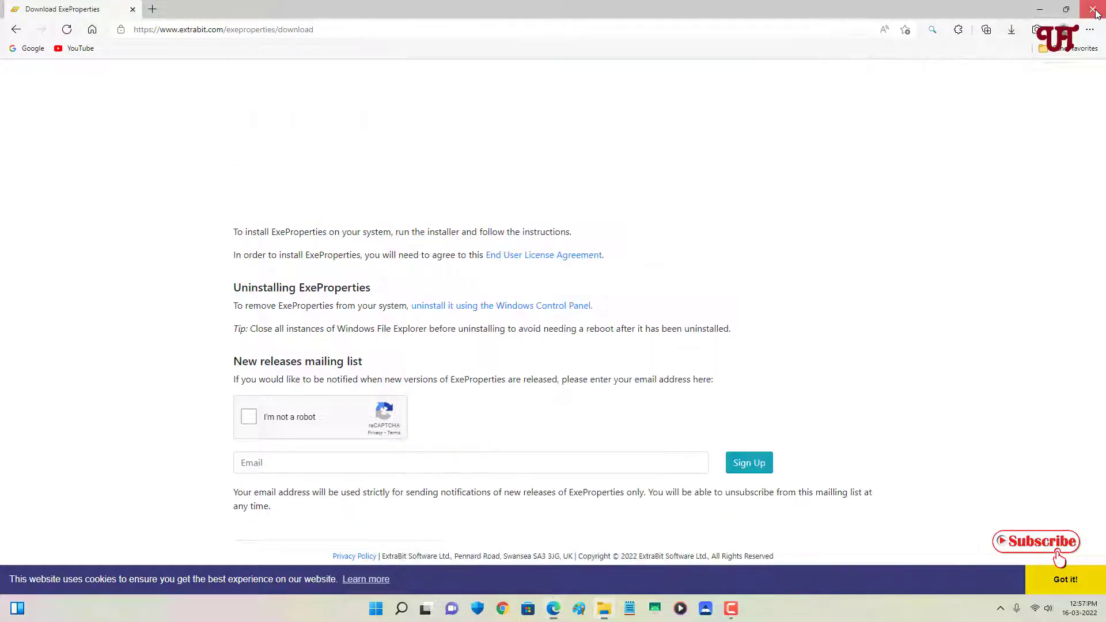
left_click(1039, 9)
Reposition the Downloads window and run the exeproperties14 installer.
left_click_drag(725, 228, 645, 164)
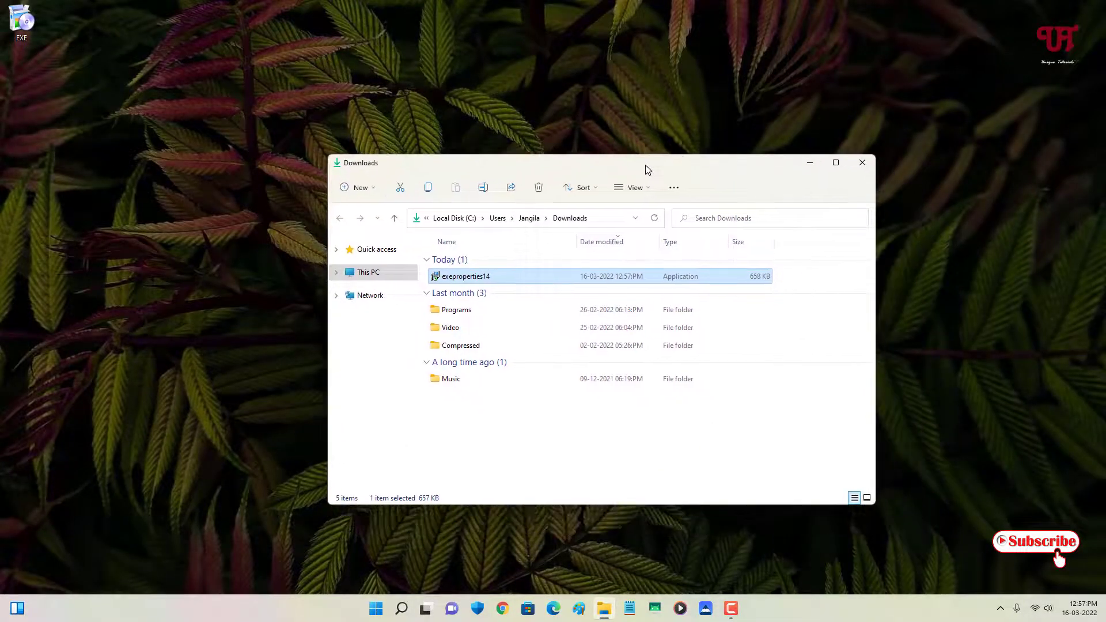
double_click(468, 282)
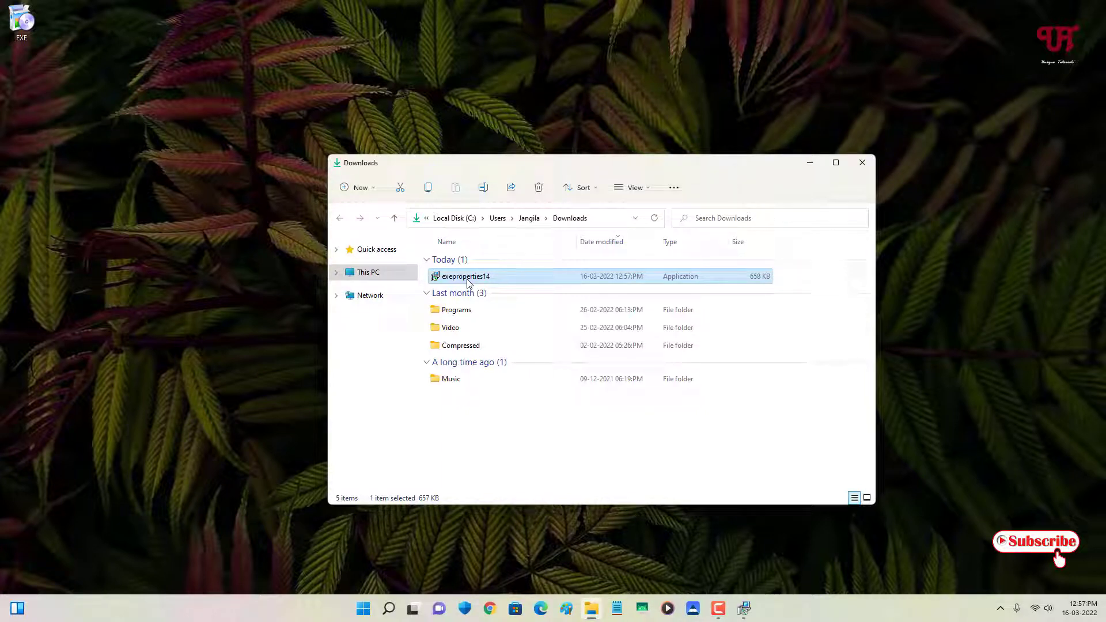
Accept the licence and install ExeProperties to the default C:\Program Files\ExeProperties folder.
left_click(807, 163)
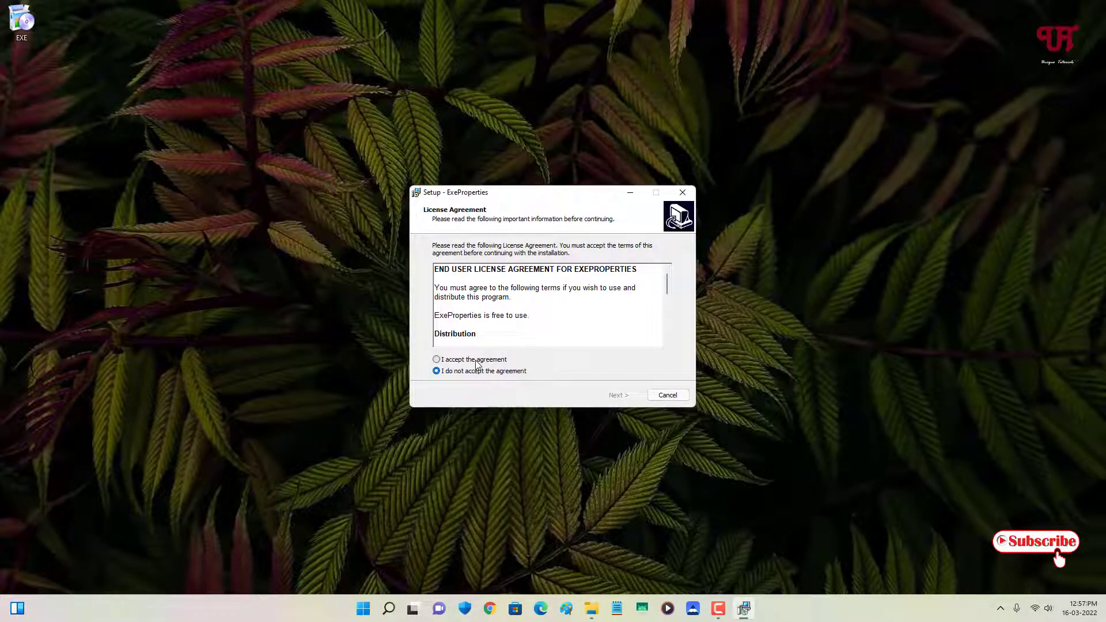
left_click(476, 362)
left_click(612, 396)
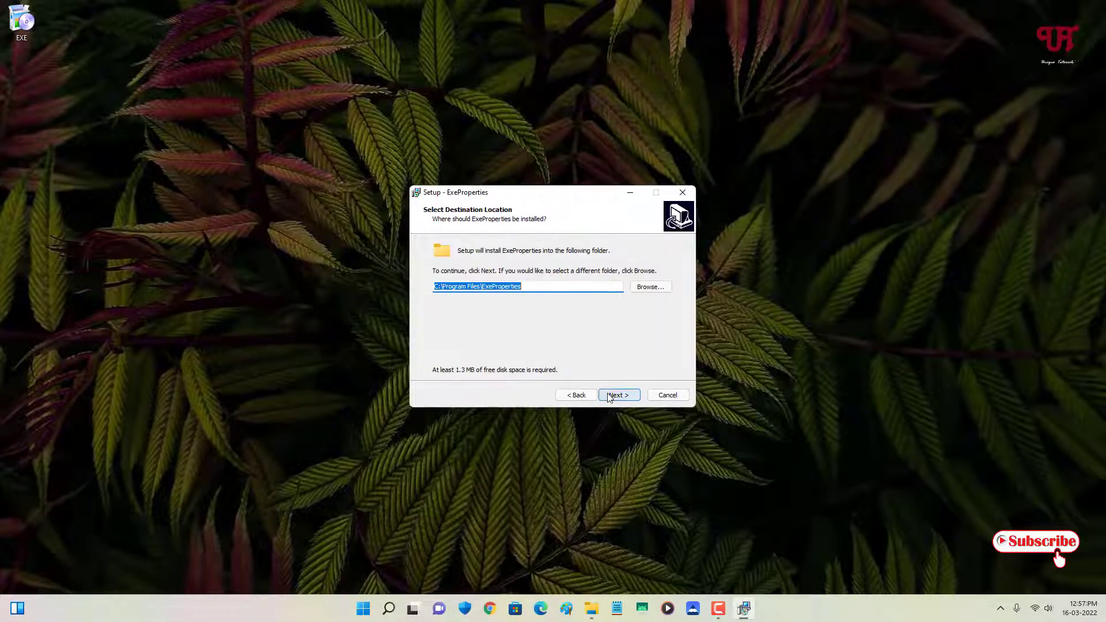
left_click(609, 397)
left_click(609, 397)
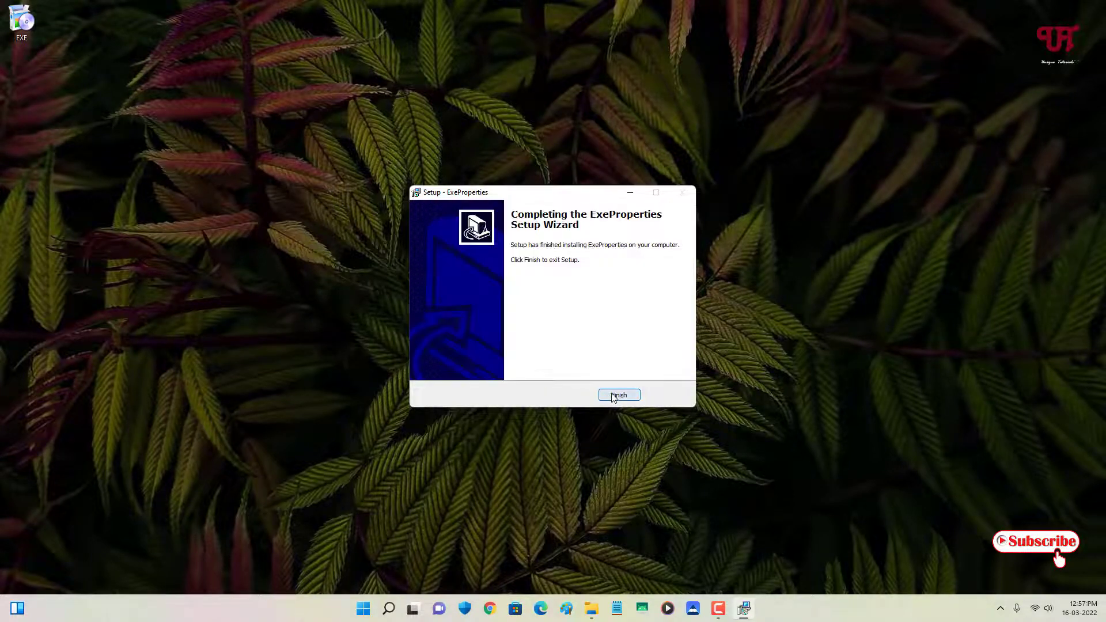
left_click(614, 396)
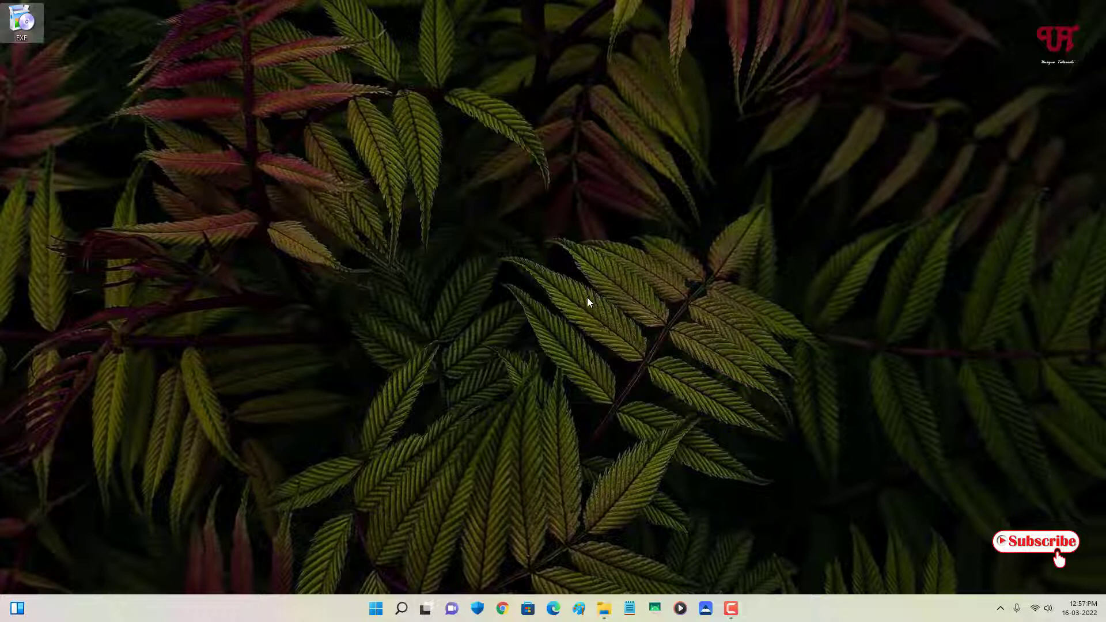
Deselect the EXE icon on the desktop.
left_click(572, 285)
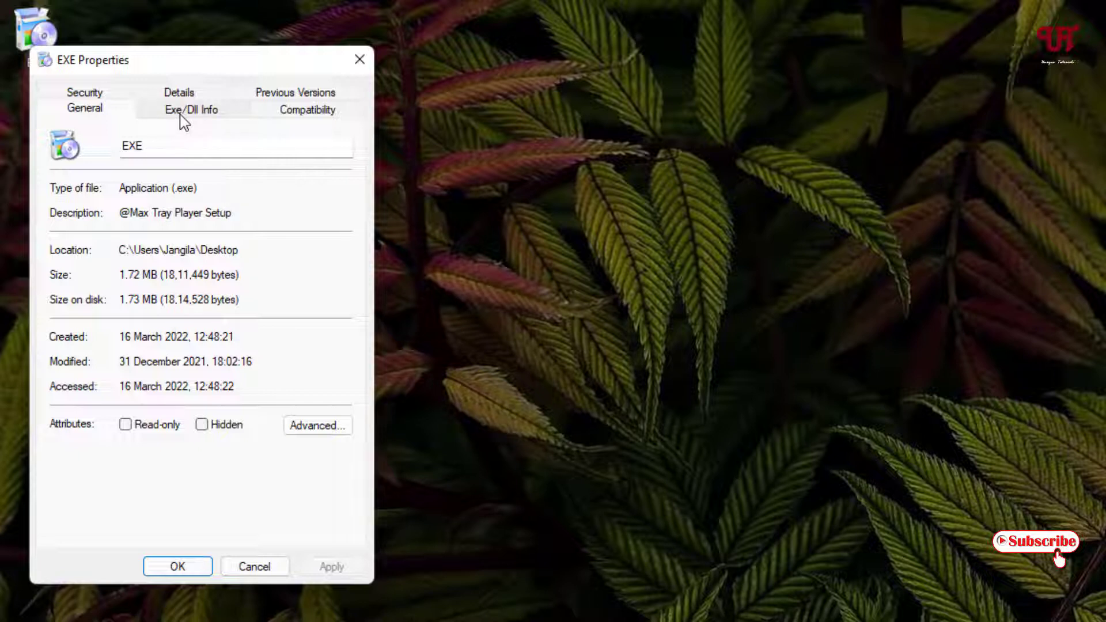
Check the Exe/Dll Info tab shows the EXE as x86 (32-bit), then close Properties.
left_click(179, 114)
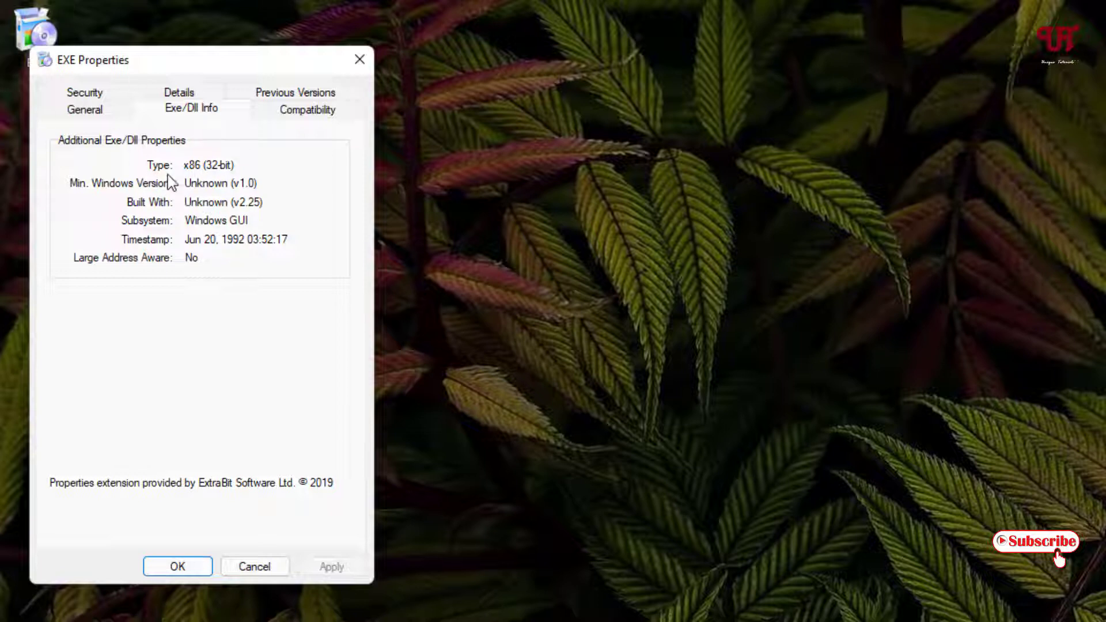
left_click(360, 63)
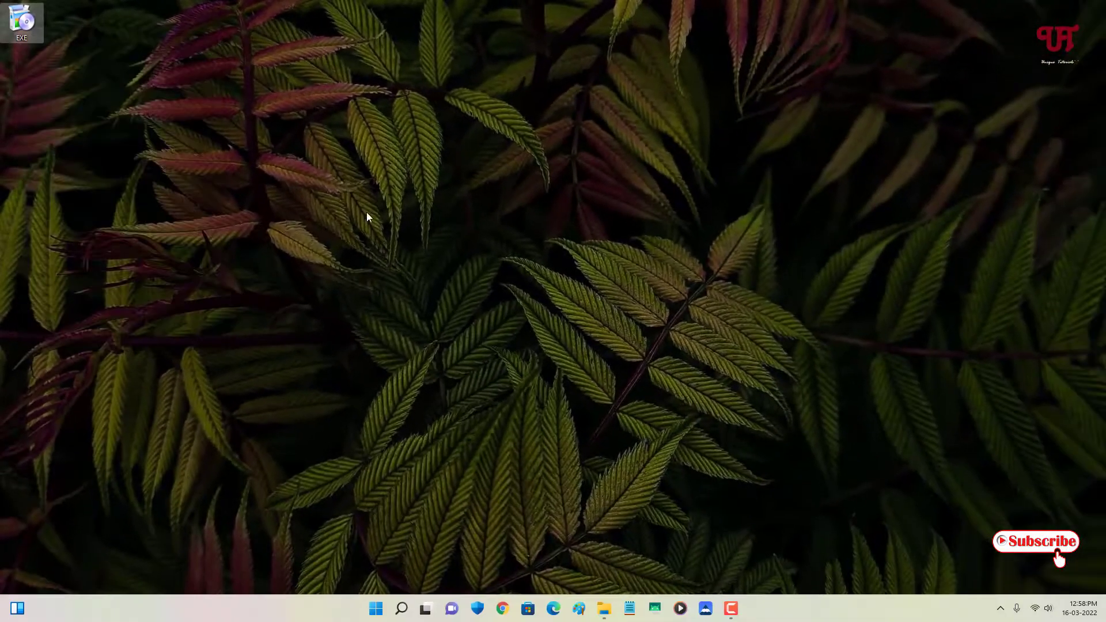
Check ExeInfoShExt.dll's Exe/Dll Info tab in the ExeProperties folder shows x86 (32-bit).
left_click(373, 617)
left_click(582, 274)
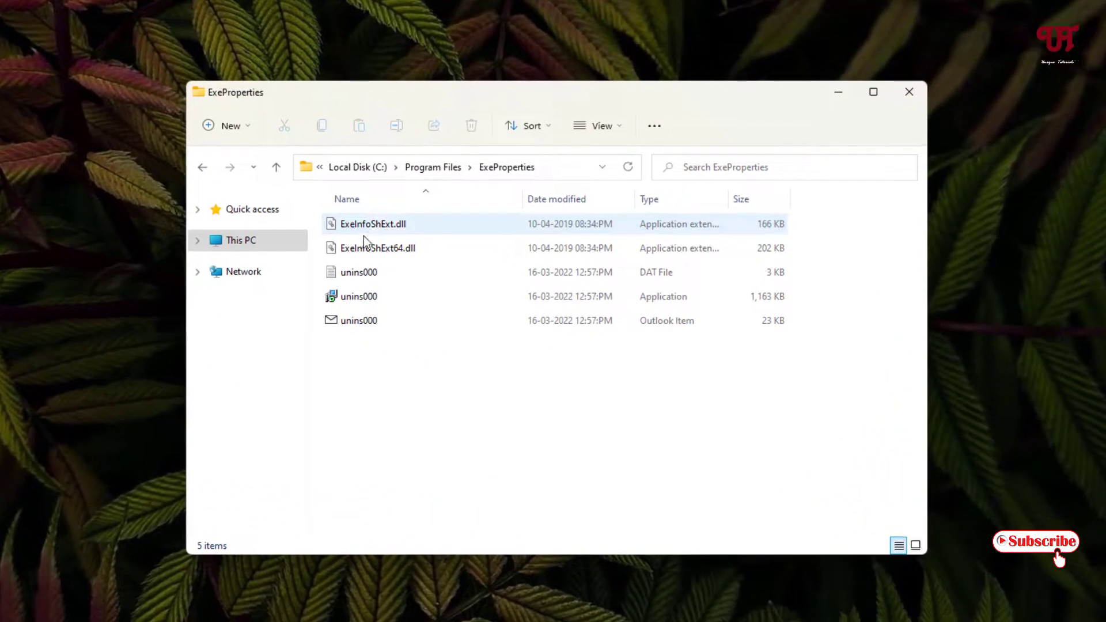
right_click(403, 228)
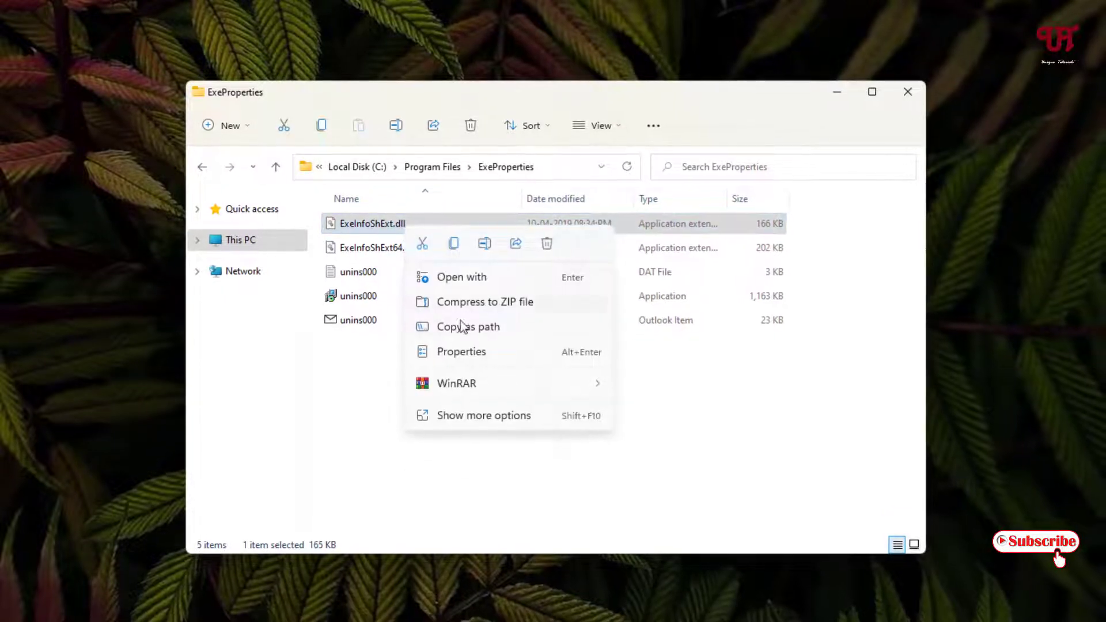
left_click(463, 350)
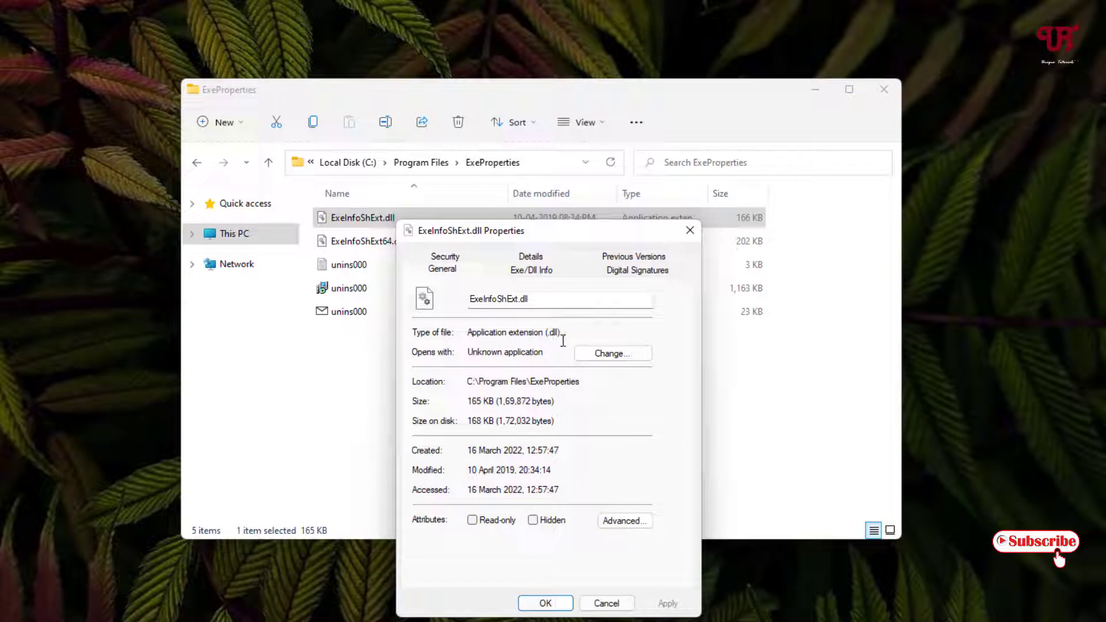
left_click(530, 277)
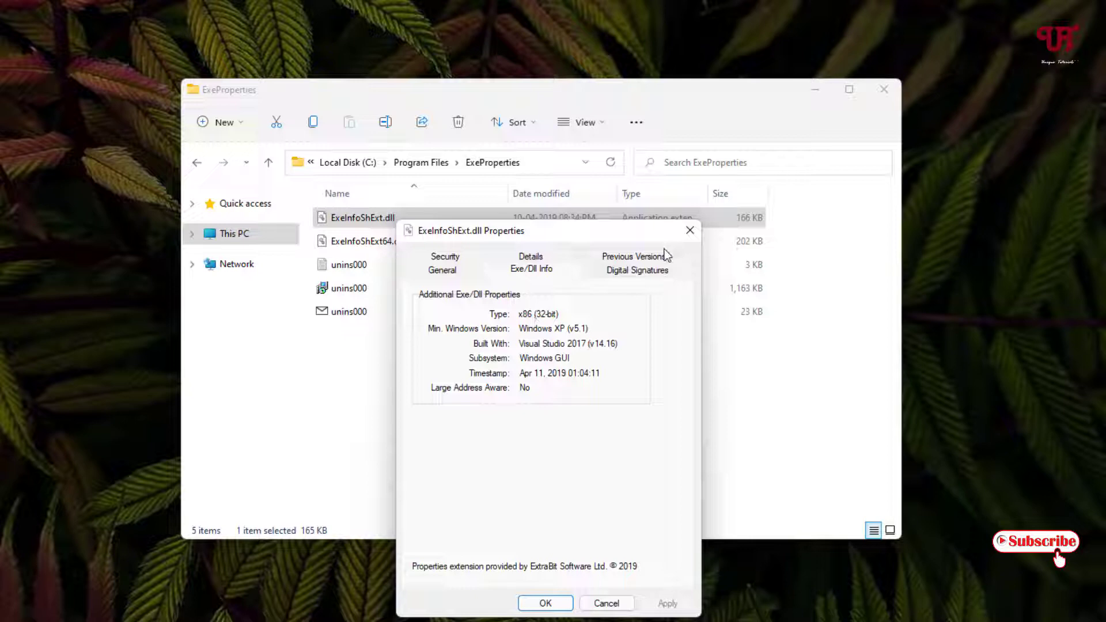
left_click(689, 230)
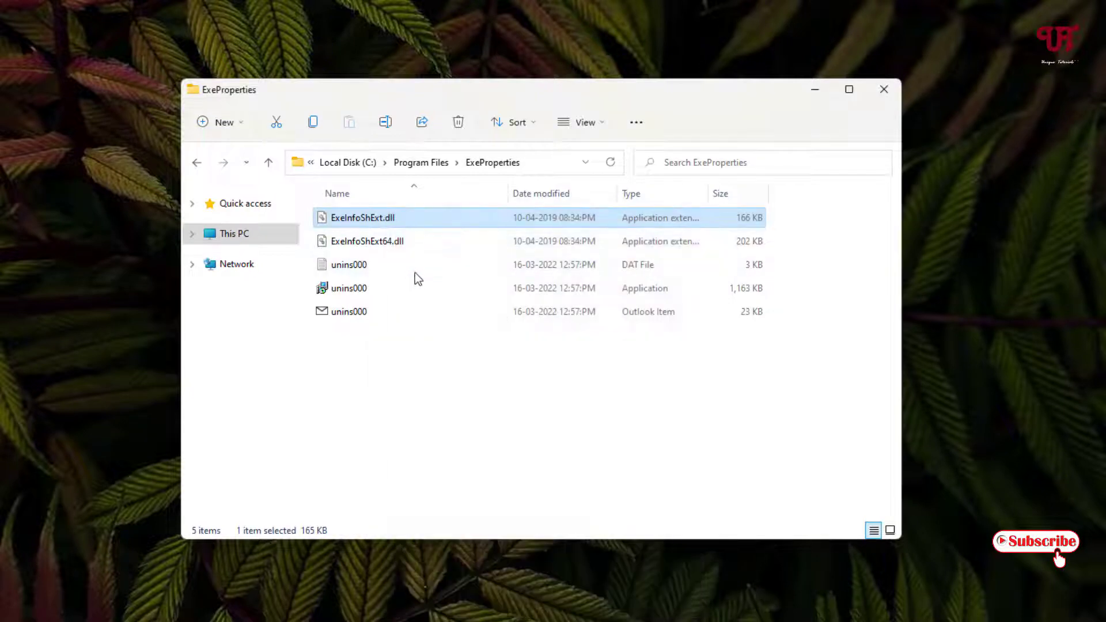
Open ExeInfoShExt64.dll's Exe/Dll Info tab, confirm x64 (64-bit), and close the dialog.
left_click(379, 245)
right_click(379, 244)
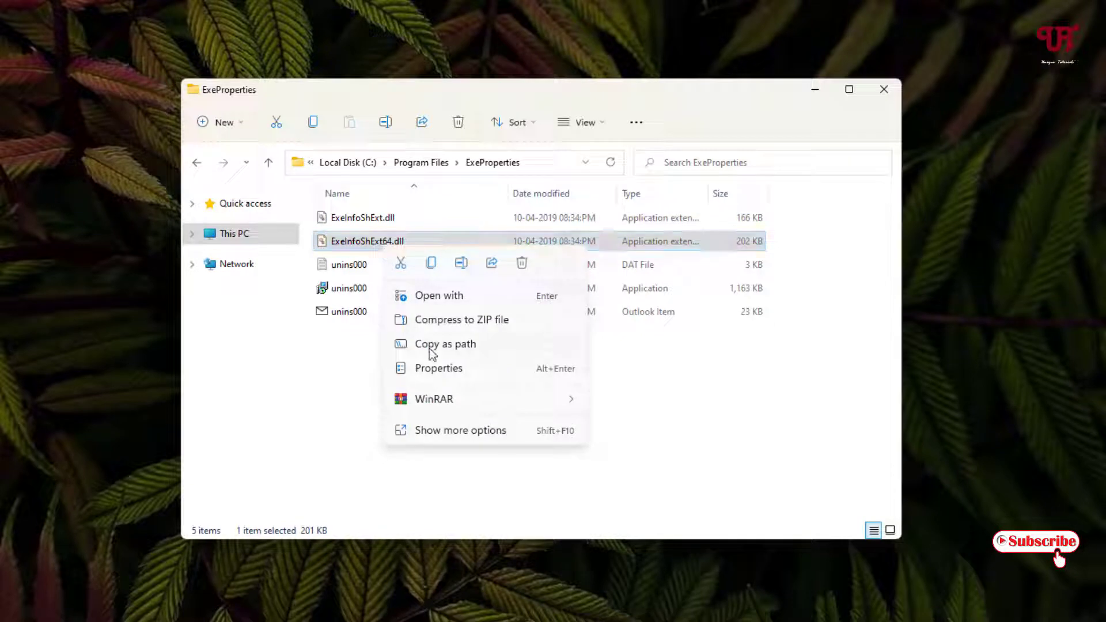
left_click(435, 372)
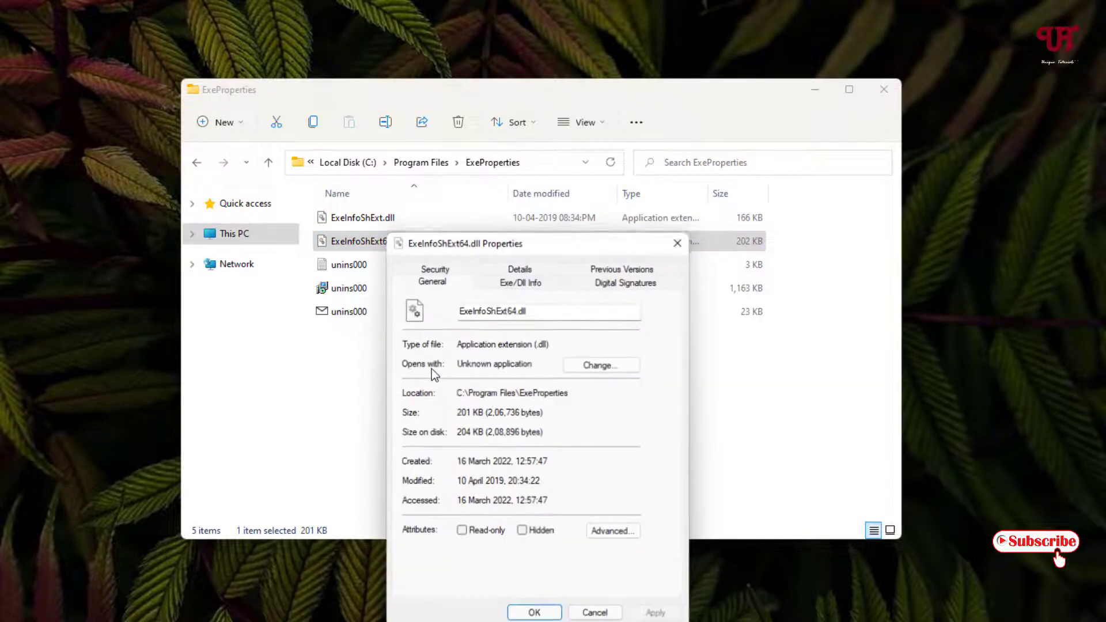
left_click(507, 283)
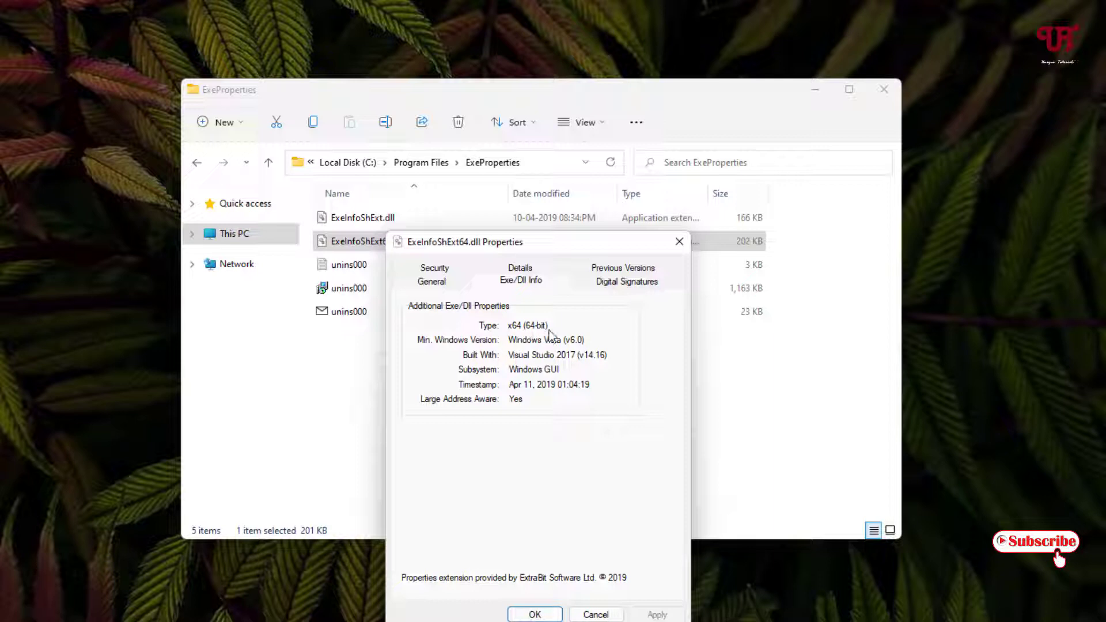
left_click(679, 241)
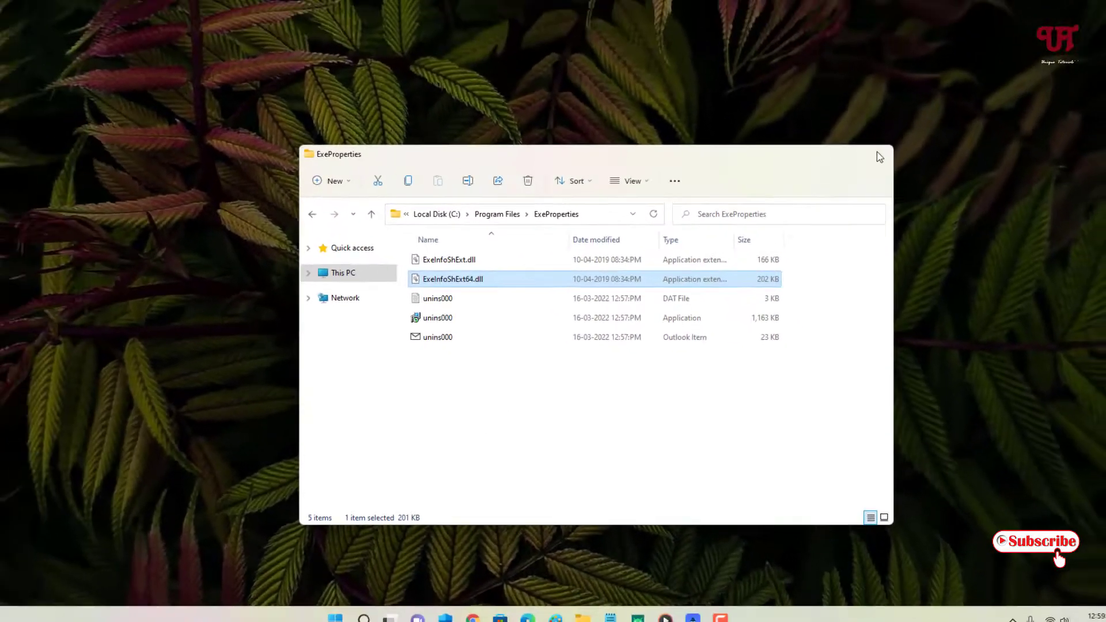
Close the ExeProperties File Explorer window.
left_click(883, 91)
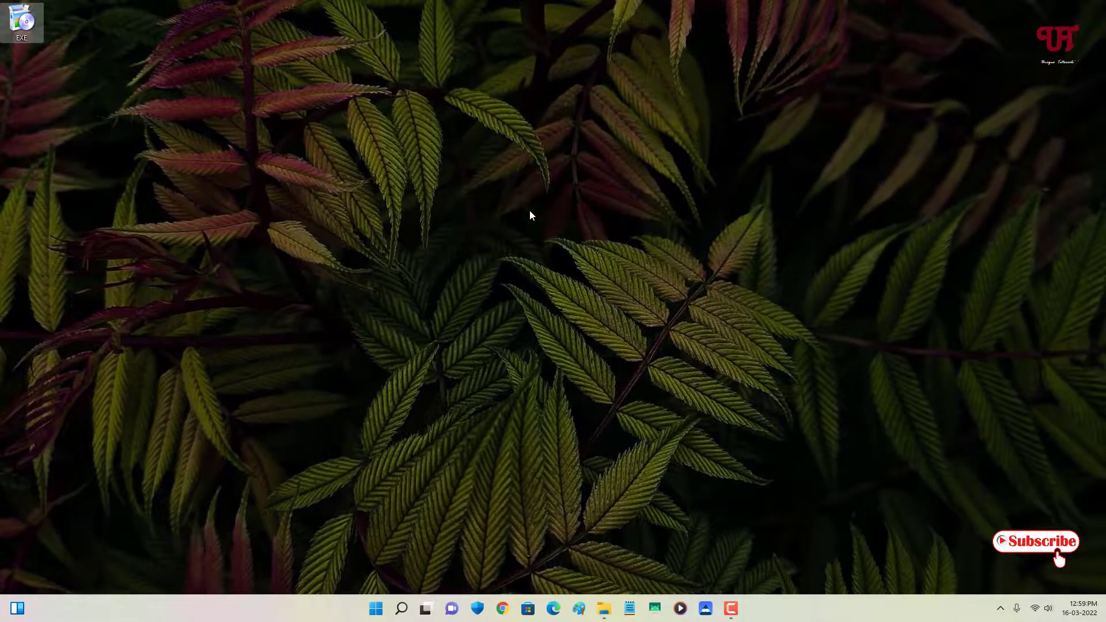